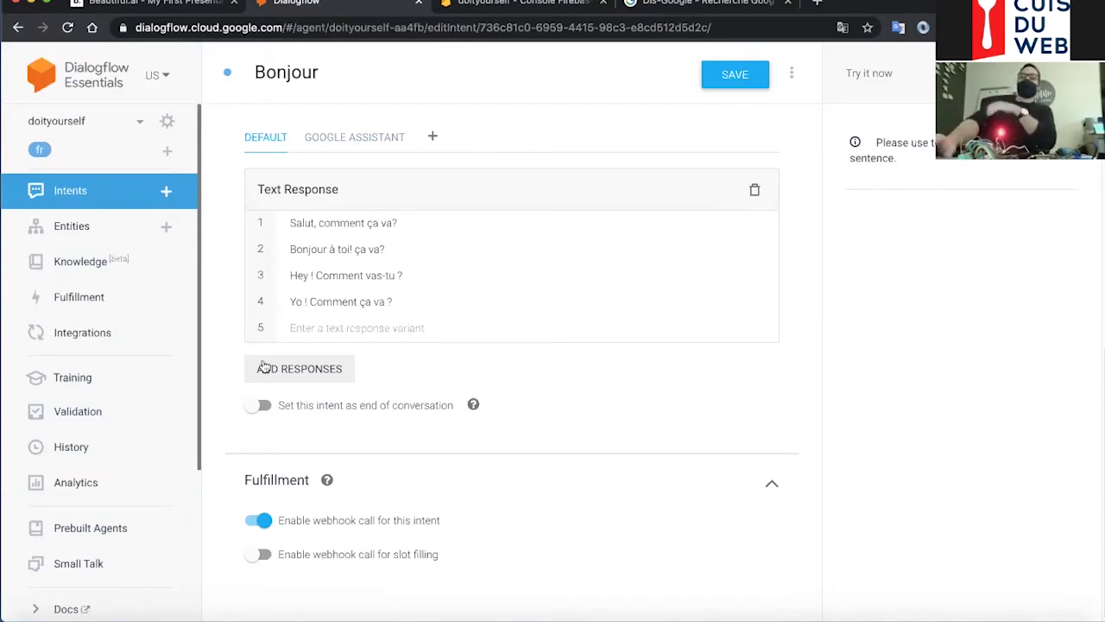
- Open the Color intent and review its training phrases, parameters, responses and fulfillment settings
{"action": "left_click", "coordinate": [124, 197]}
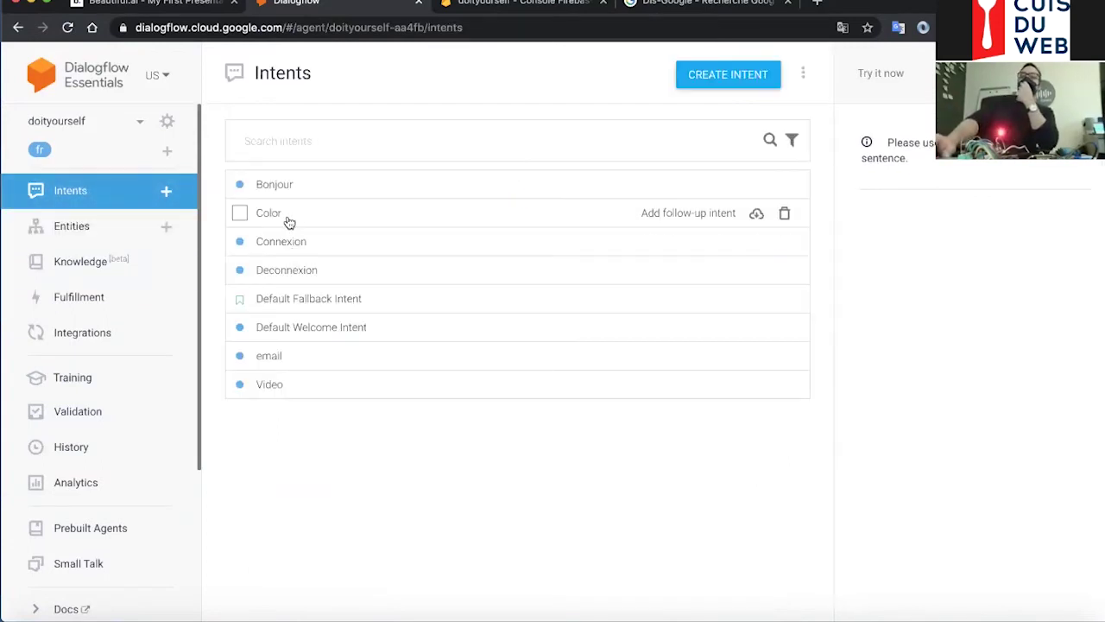
{"action": "left_click", "coordinate": [275, 222]}
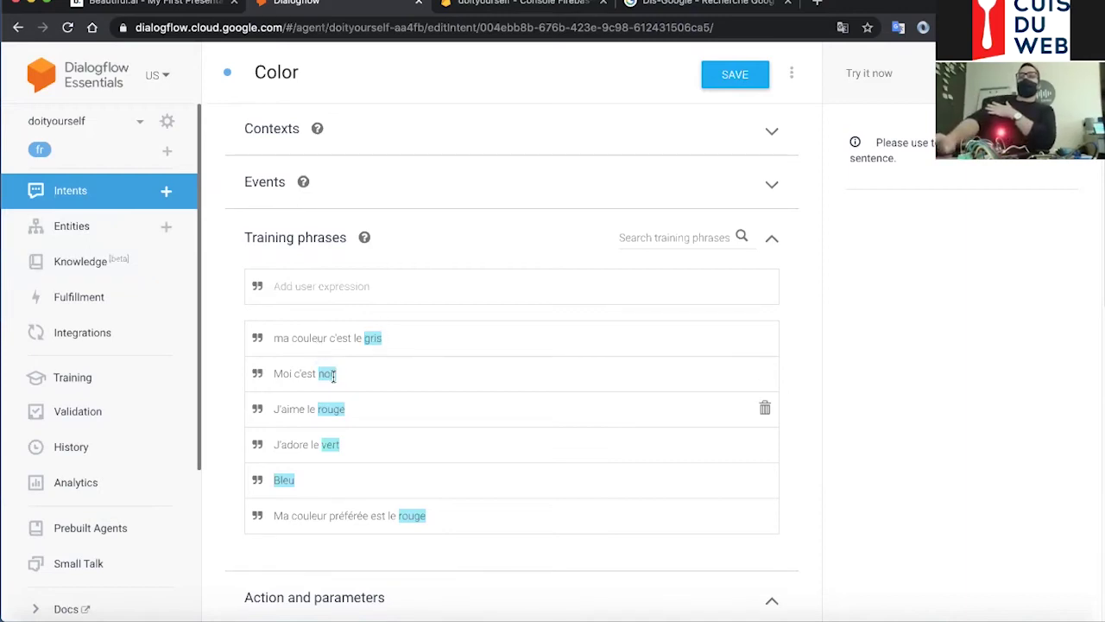
{"action": "scroll", "coordinate": [334, 389], "scroll_direction": "down", "scroll_amount": 4}
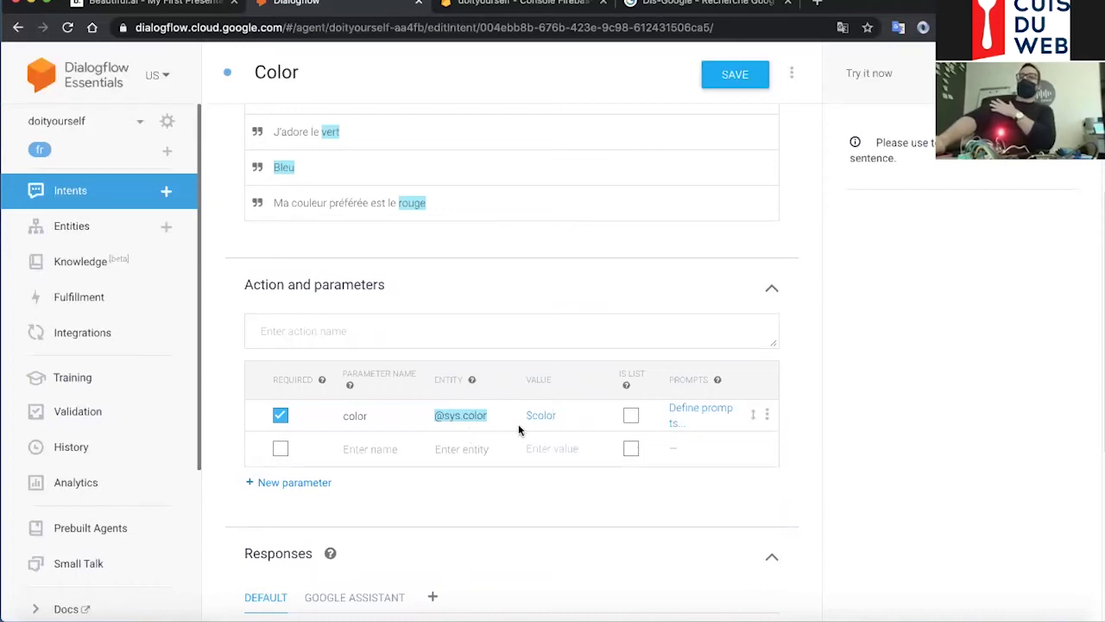
{"action": "scroll", "coordinate": [518, 424], "scroll_direction": "down", "scroll_amount": 5}
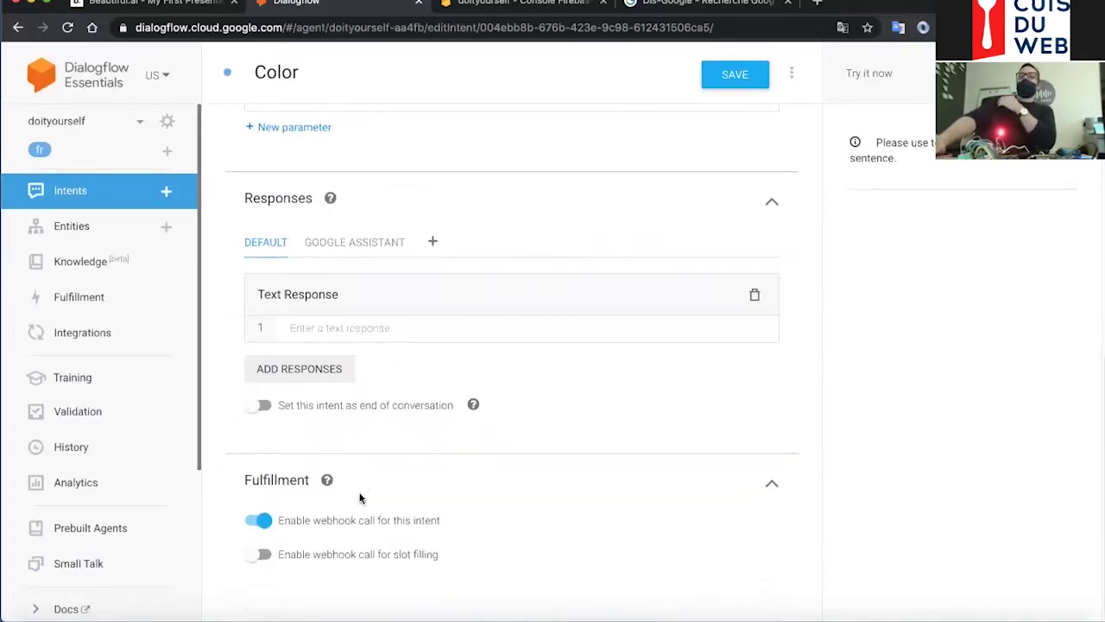
- Open the custom entity musique and examine its Chanson entry with the synonyms
{"action": "left_click", "coordinate": [136, 200]}
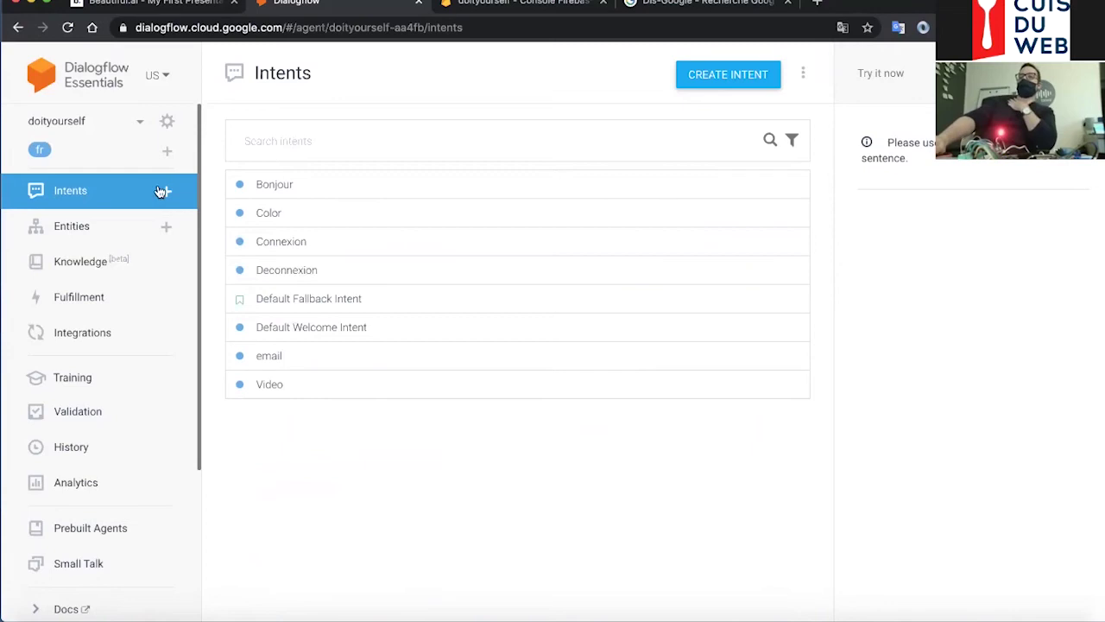
{"action": "left_click", "coordinate": [115, 229]}
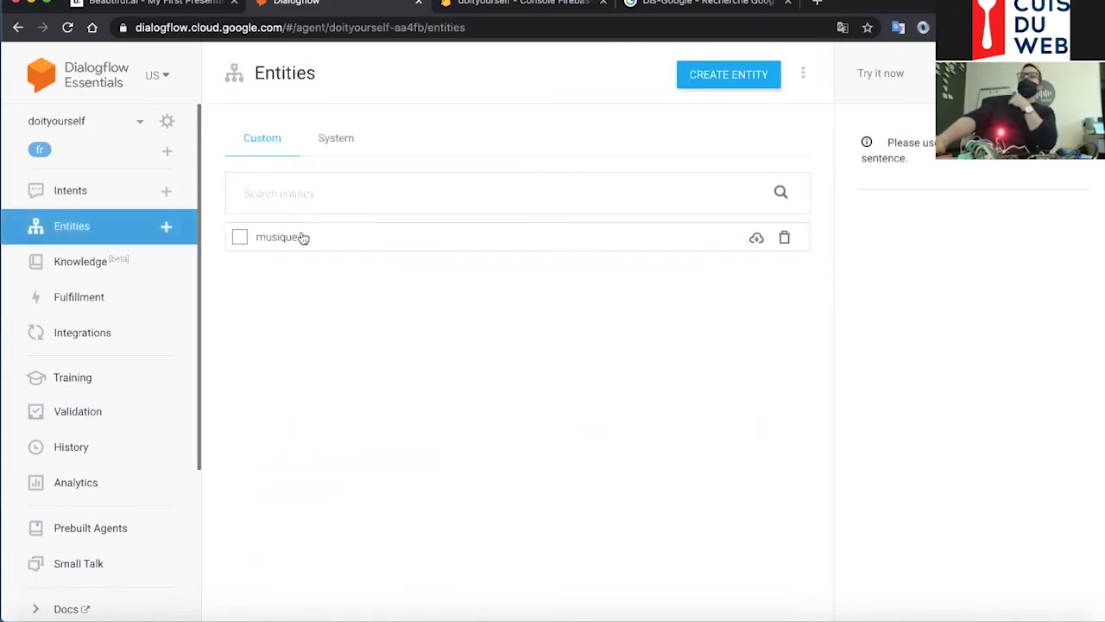
{"action": "left_click", "coordinate": [300, 238]}
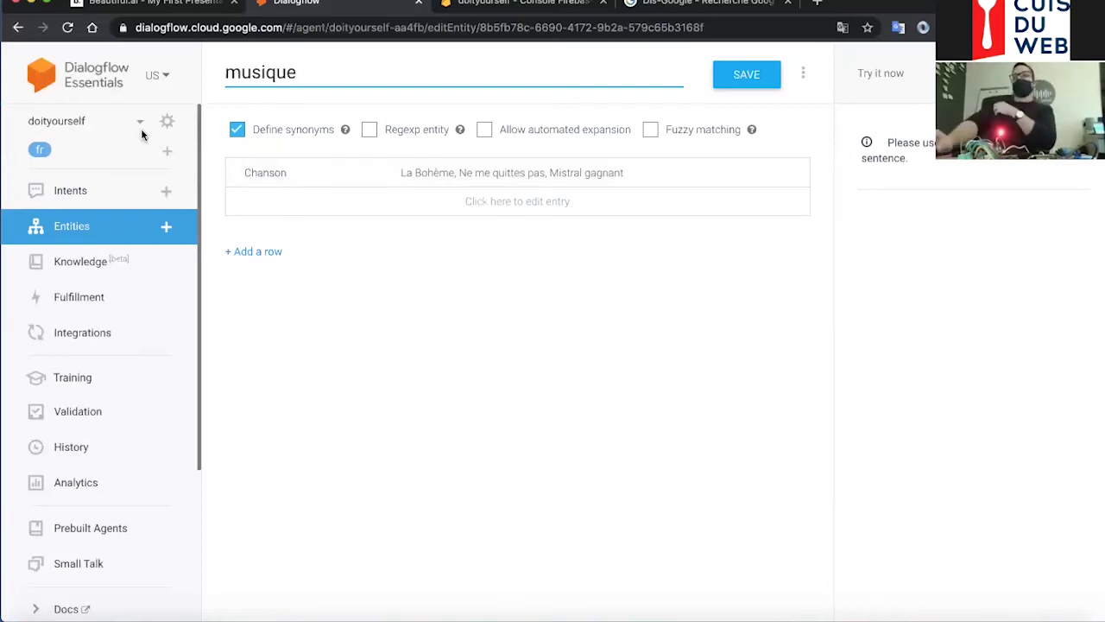
- Review the agent's available integrations, including Google Assistant, telephony, text-based and open-source channels
{"action": "left_click", "coordinate": [102, 191]}
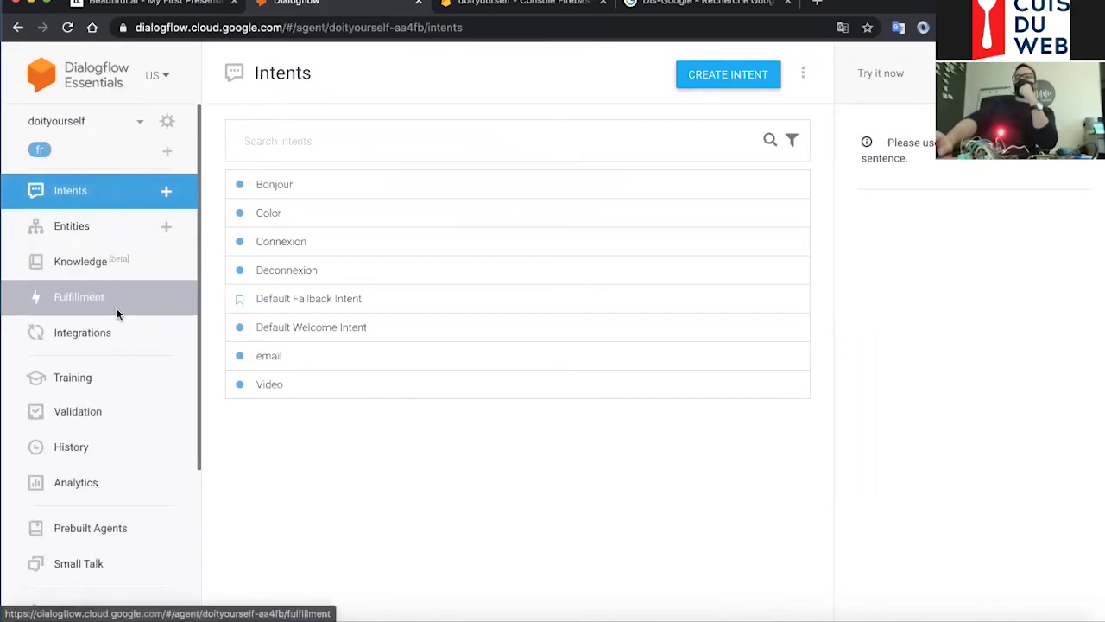
{"action": "left_click", "coordinate": [116, 336]}
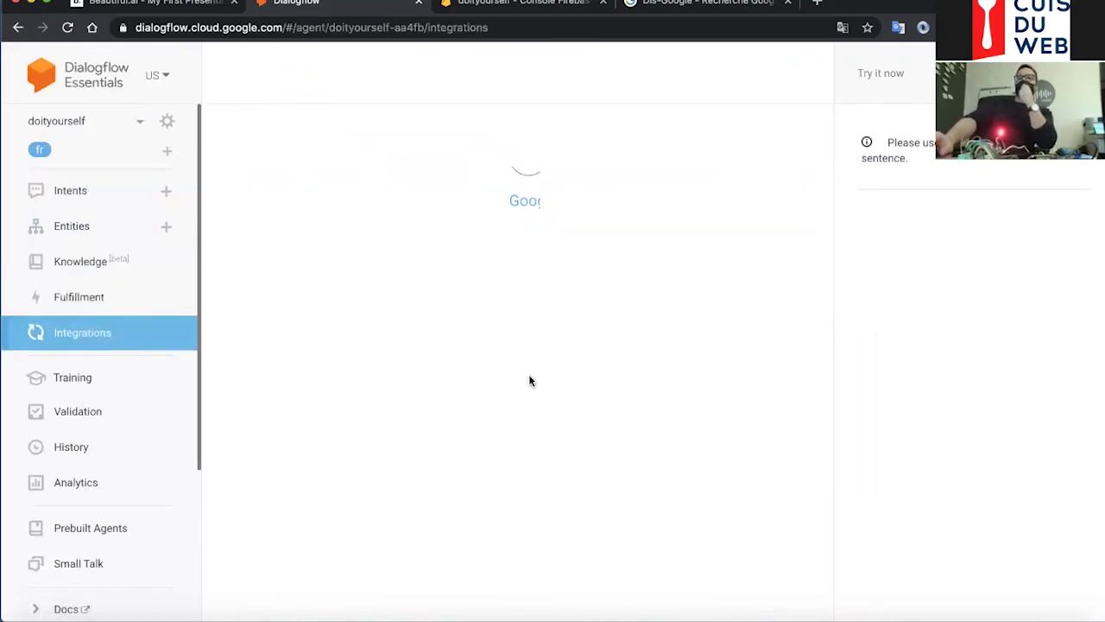
{"action": "scroll", "coordinate": [522, 183], "scroll_direction": "down", "scroll_amount": 2}
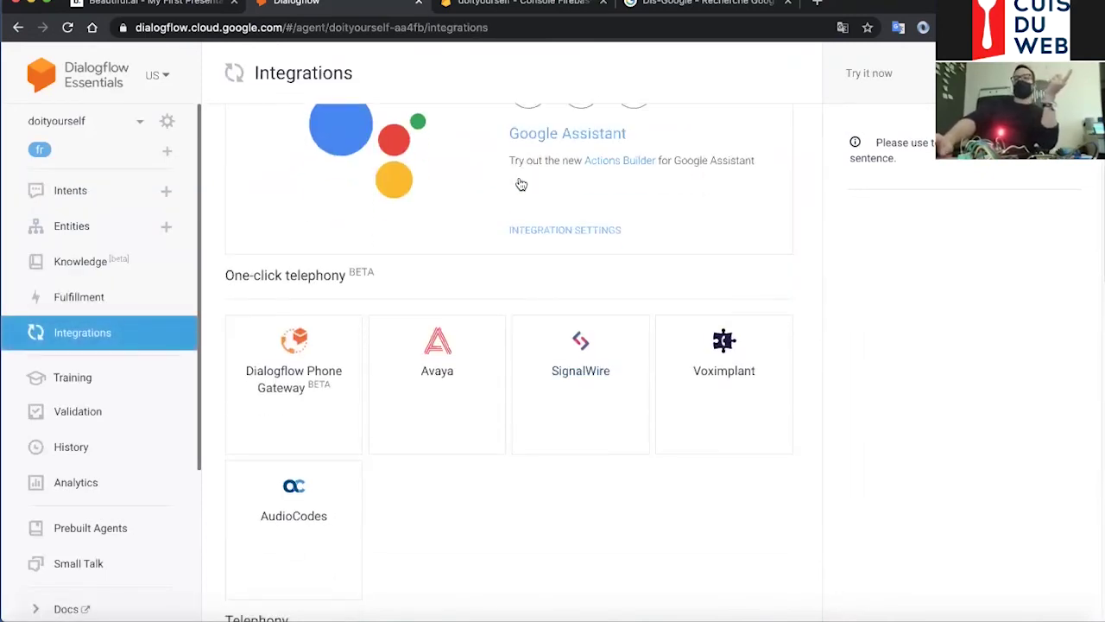
{"action": "scroll", "coordinate": [521, 184], "scroll_direction": "down", "scroll_amount": 2}
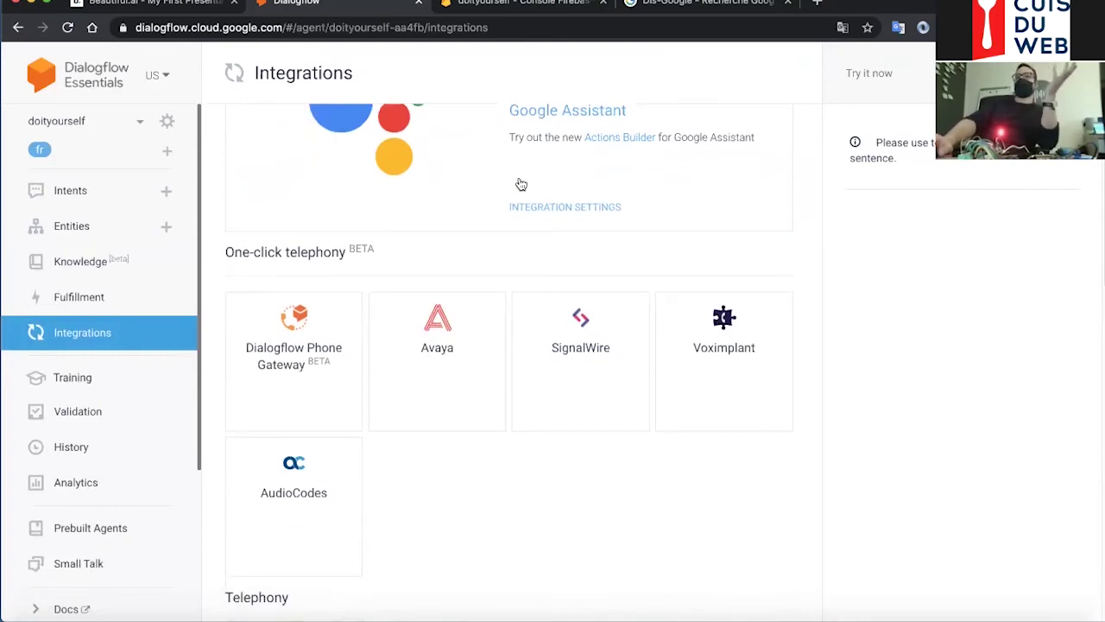
{"action": "scroll", "coordinate": [521, 184], "scroll_direction": "up", "scroll_amount": 4}
{"action": "scroll", "coordinate": [521, 184], "scroll_direction": "down", "scroll_amount": 5}
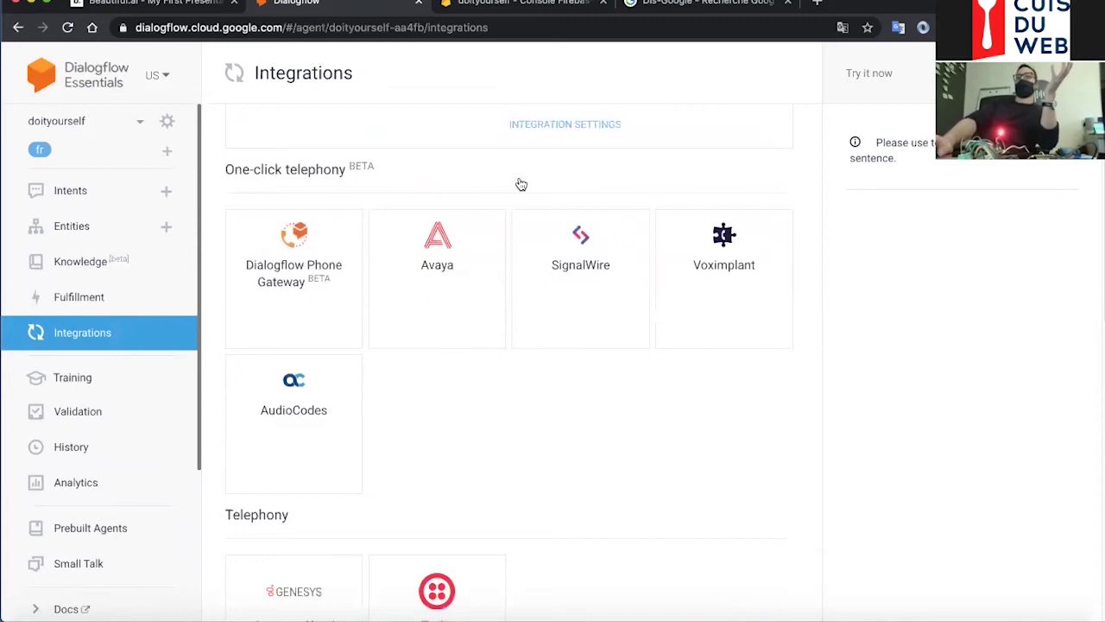
{"action": "scroll", "coordinate": [713, 260], "scroll_direction": "down", "scroll_amount": 15}
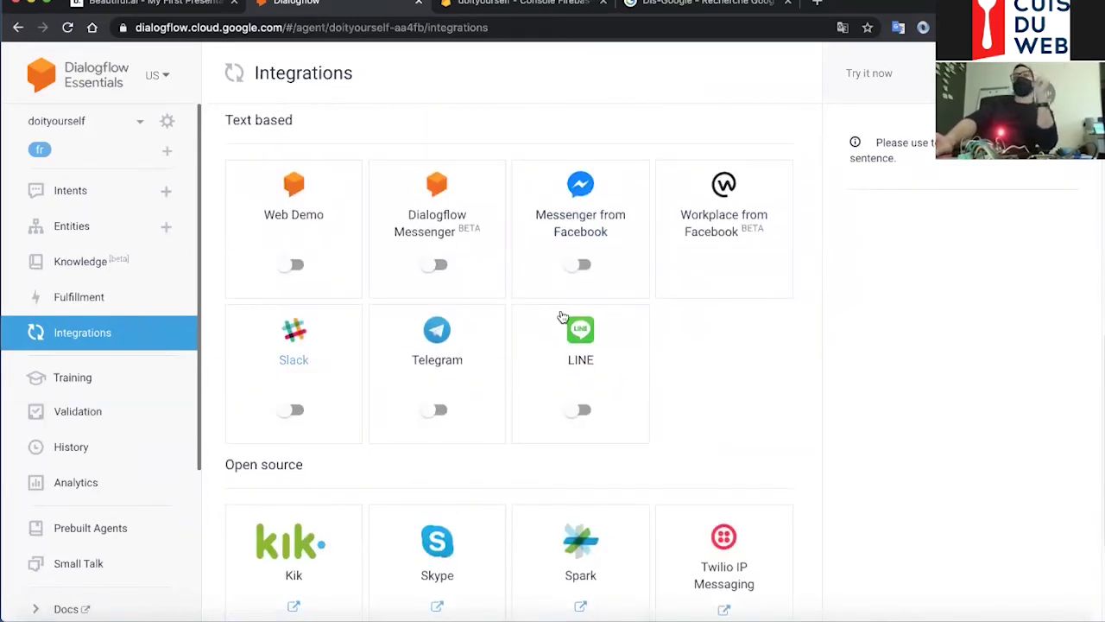
{"action": "scroll", "coordinate": [434, 391], "scroll_direction": "down", "scroll_amount": 1}
{"action": "scroll", "coordinate": [434, 391], "scroll_direction": "down", "scroll_amount": 3}
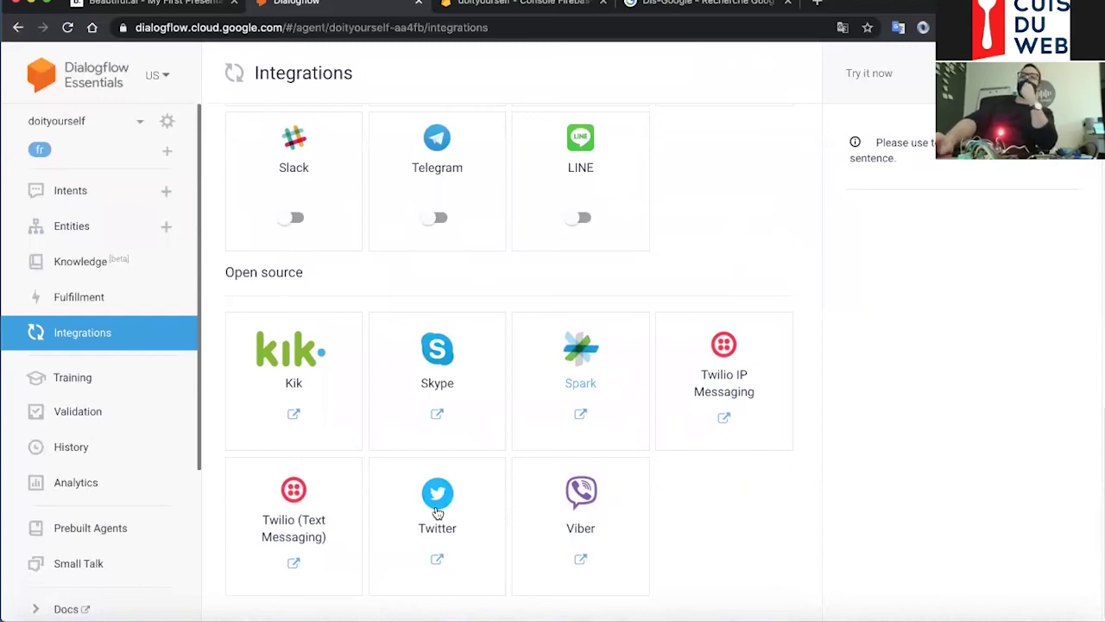
{"action": "left_click", "coordinate": [73, 332]}
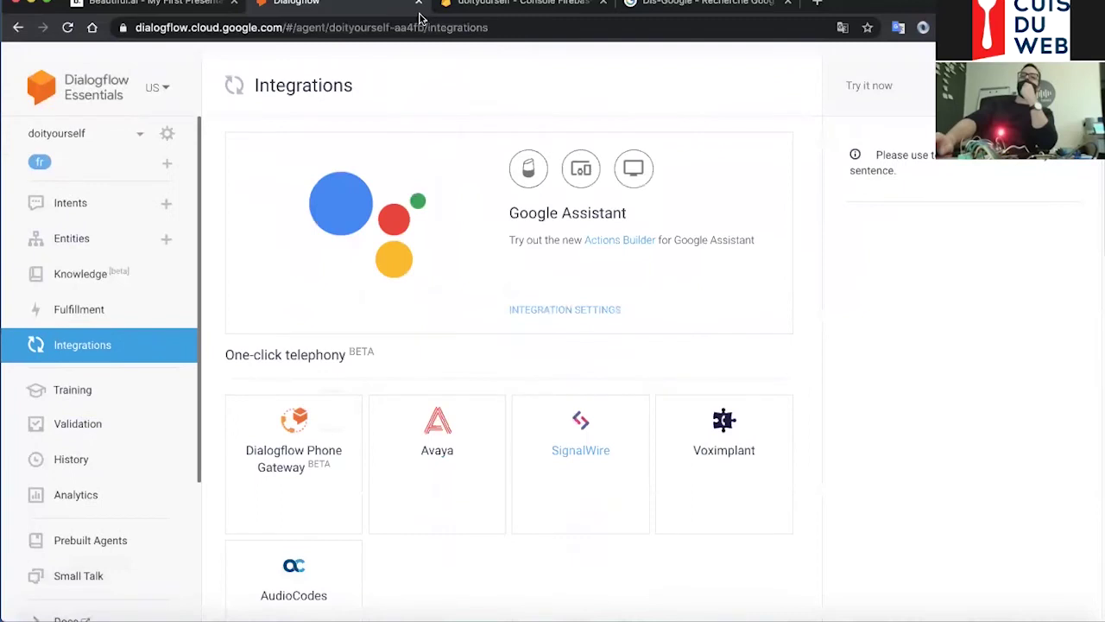
{"action": "scroll", "coordinate": [234, 60], "scroll_direction": "down", "scroll_amount": 1}
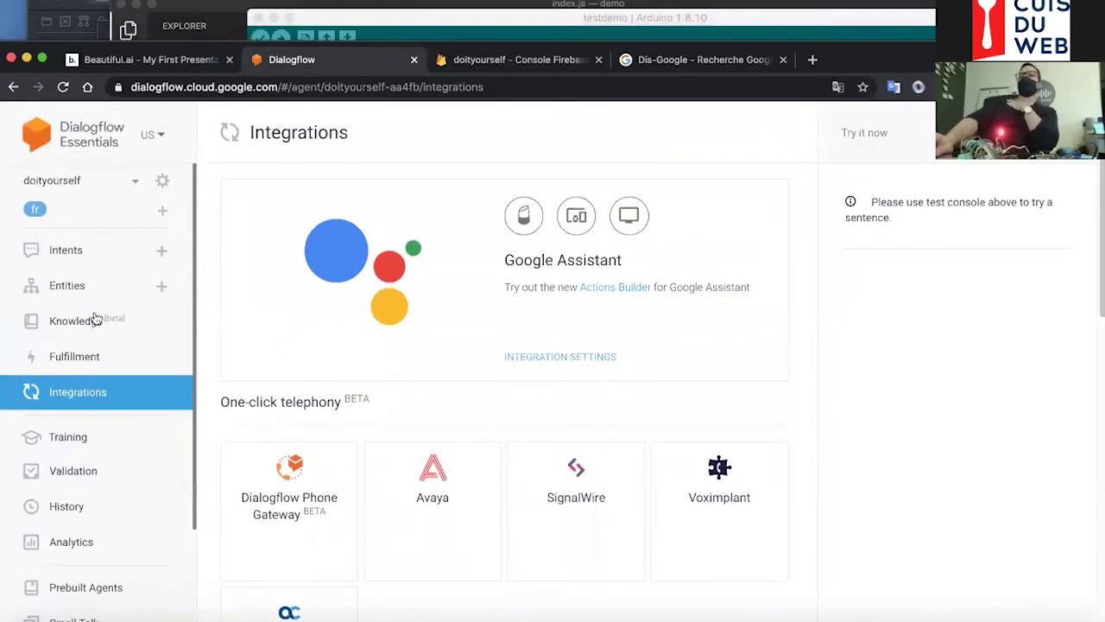
- Close the Dis-Google search tab and check the doityourself Realtime Database in Firebase alongside the Dialogflow intents list
{"action": "key", "text": "ctrl+Tab"}
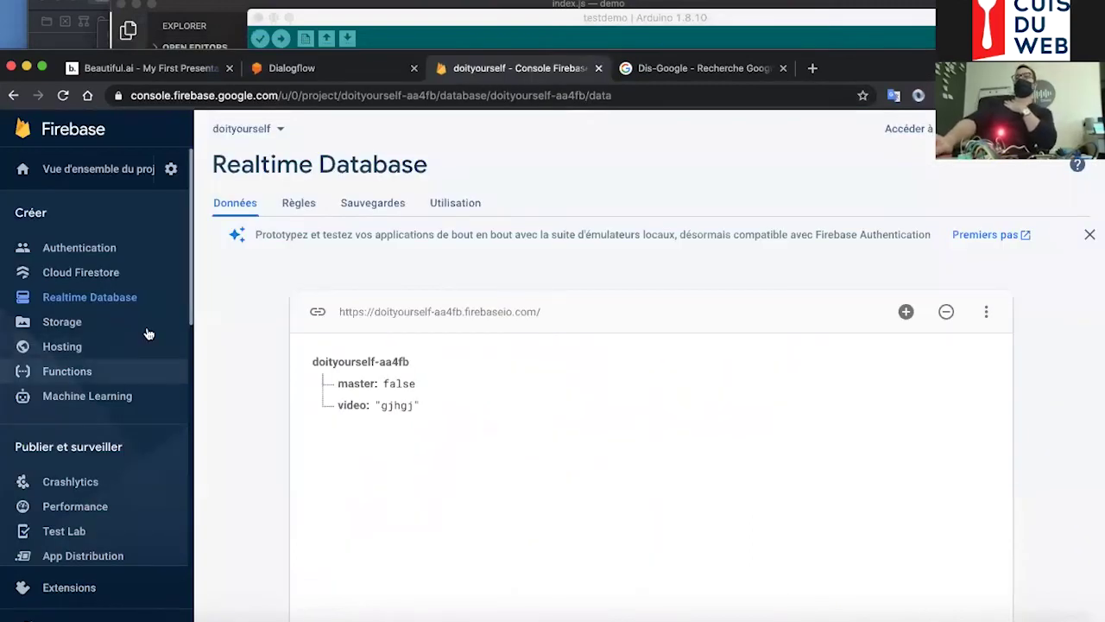
{"action": "left_click", "coordinate": [783, 69]}
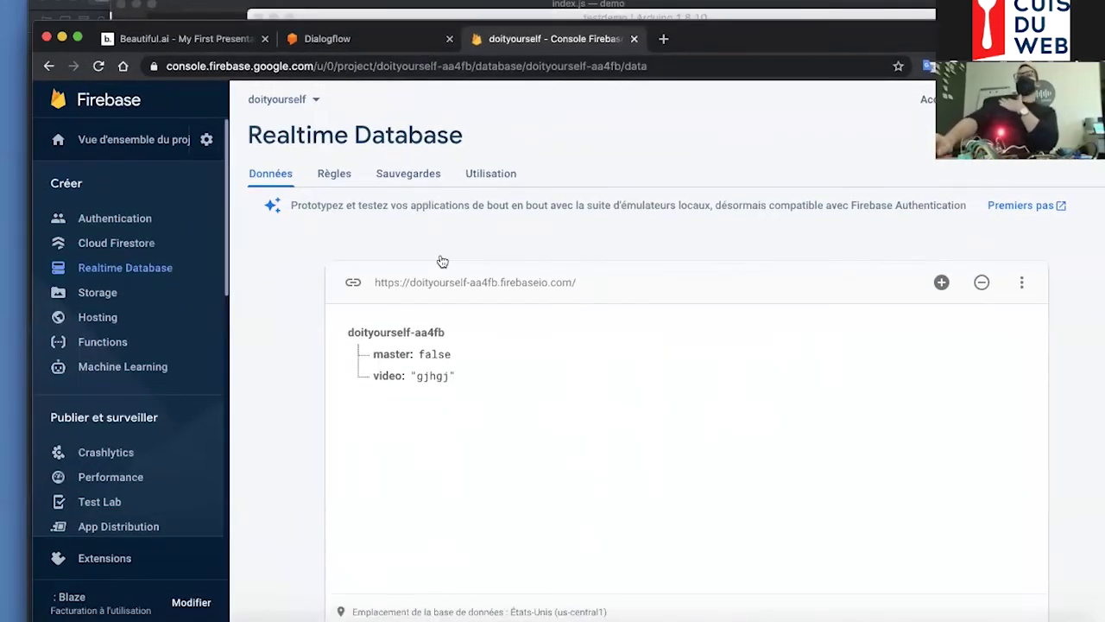
{"action": "key", "text": "ctrl+shift+Tab"}
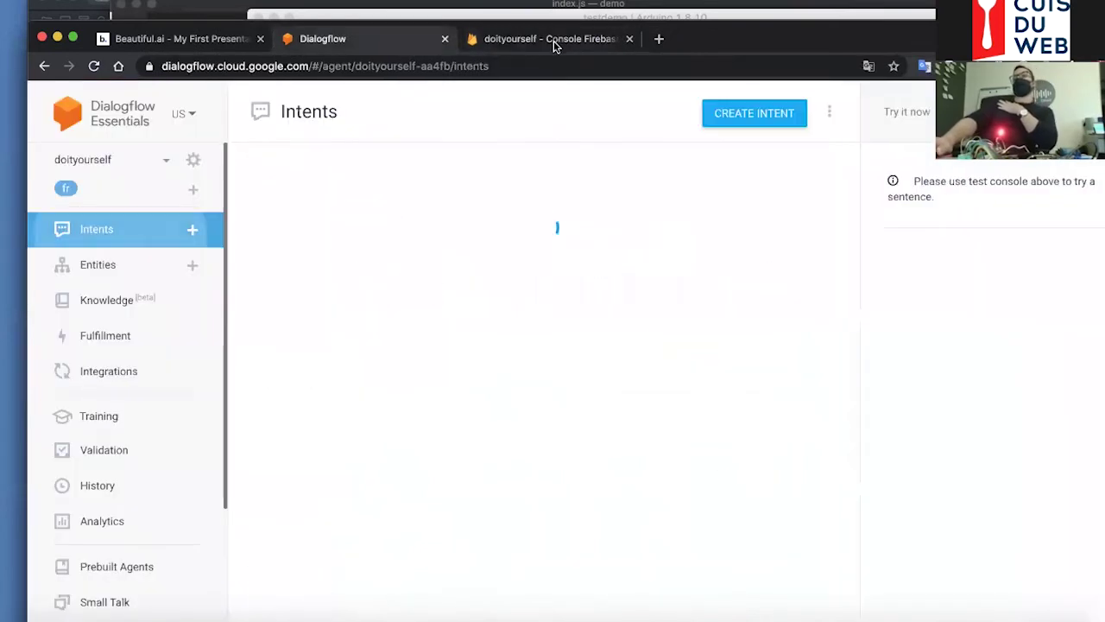
{"action": "key", "text": "ctrl+Tab"}
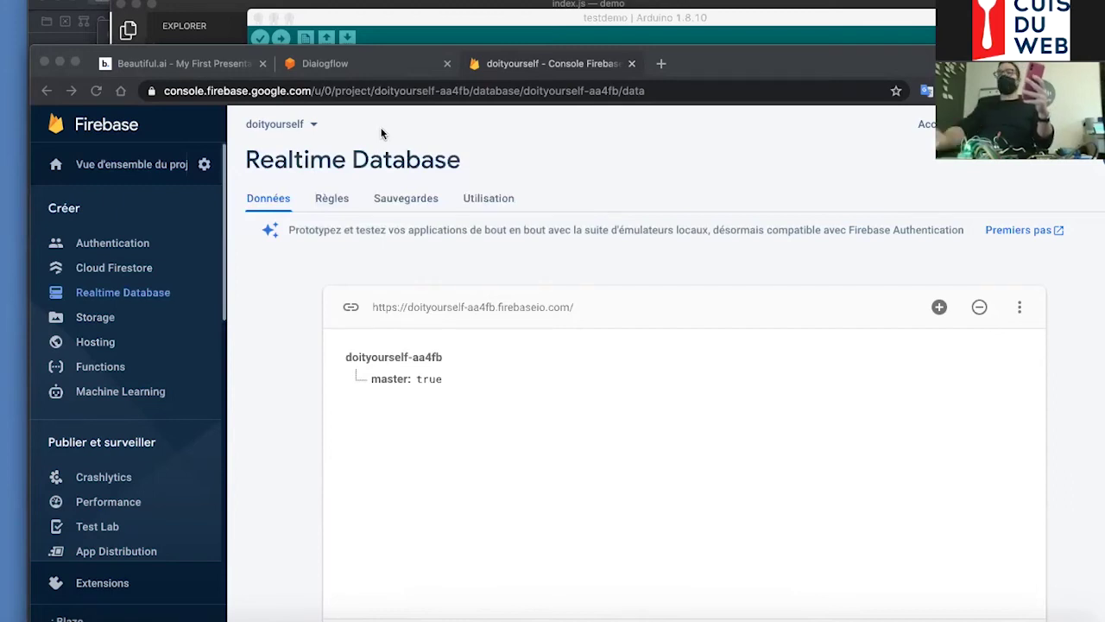
{"action": "left_click", "coordinate": [322, 63]}
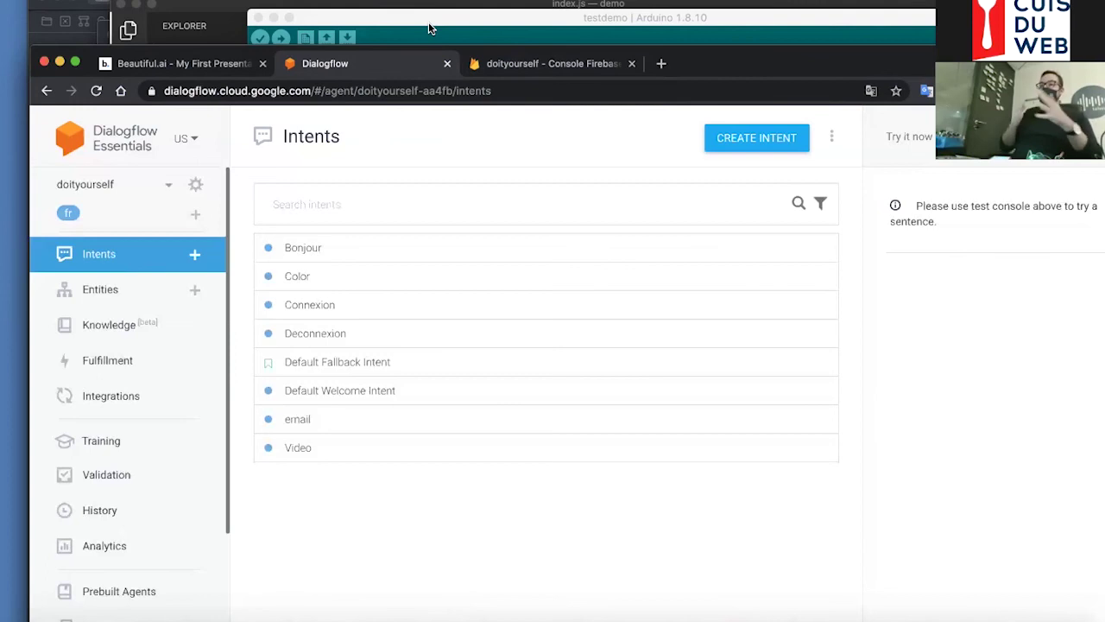
{"action": "left_click", "coordinate": [505, 63]}
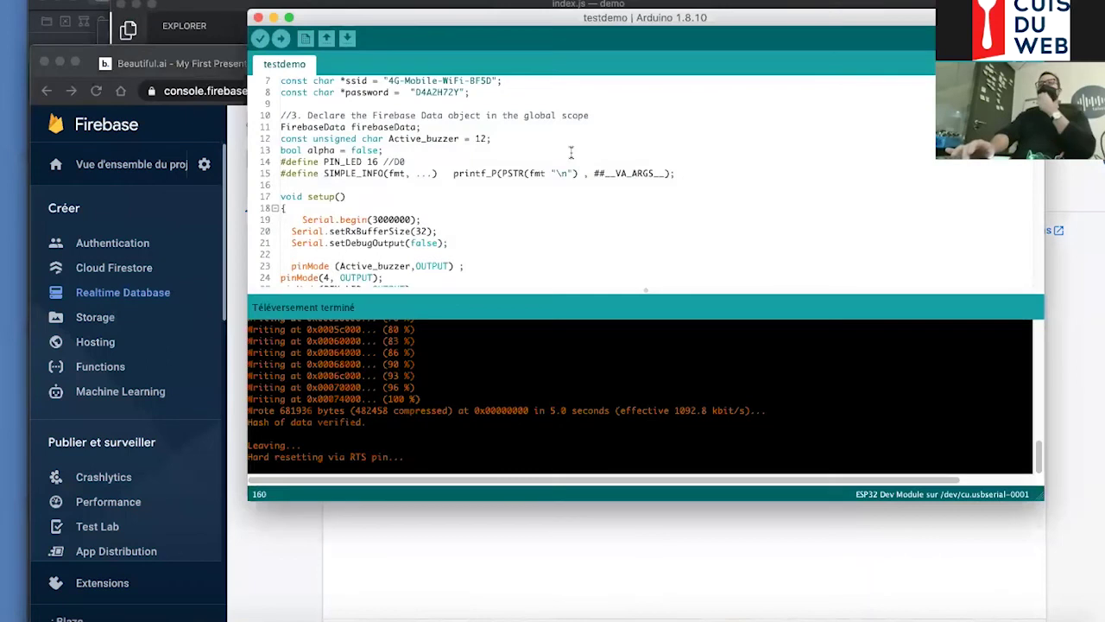
- Switch to the Arduino IDE and review the testdemo sketch's includes, Wi-Fi settings, Firebase connection and setup code
{"action": "left_click_drag", "start_coordinate": [432, 28], "coordinate": [495, 26]}
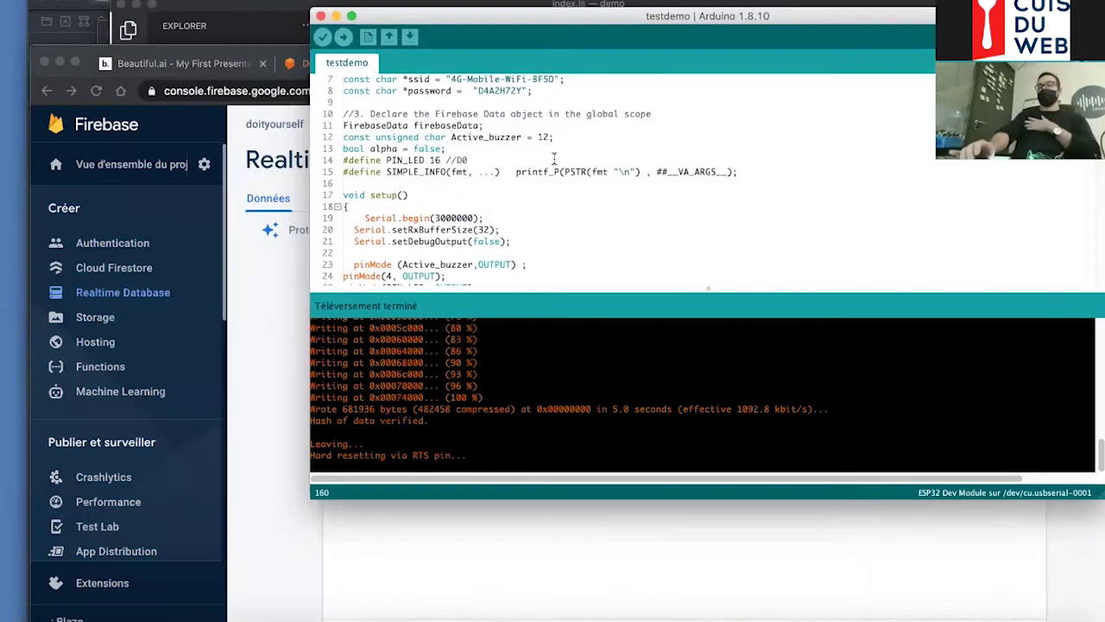
{"action": "scroll", "coordinate": [554, 158], "scroll_direction": "up", "scroll_amount": 3}
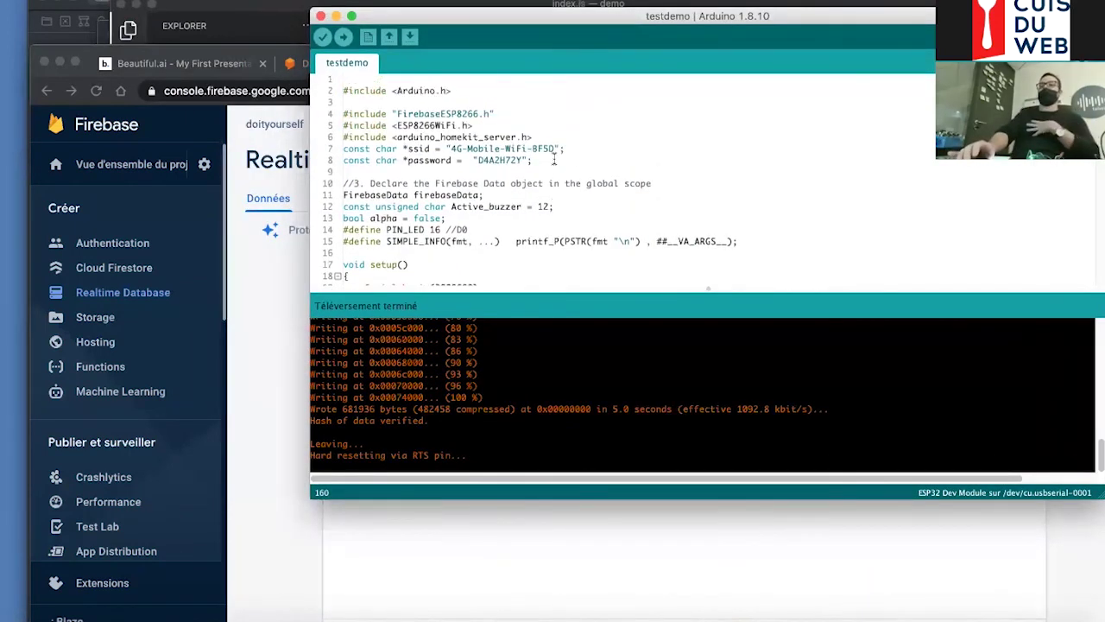
{"action": "scroll", "coordinate": [555, 158], "scroll_direction": "down", "scroll_amount": 5}
{"action": "scroll", "coordinate": [555, 158], "scroll_direction": "down", "scroll_amount": 3}
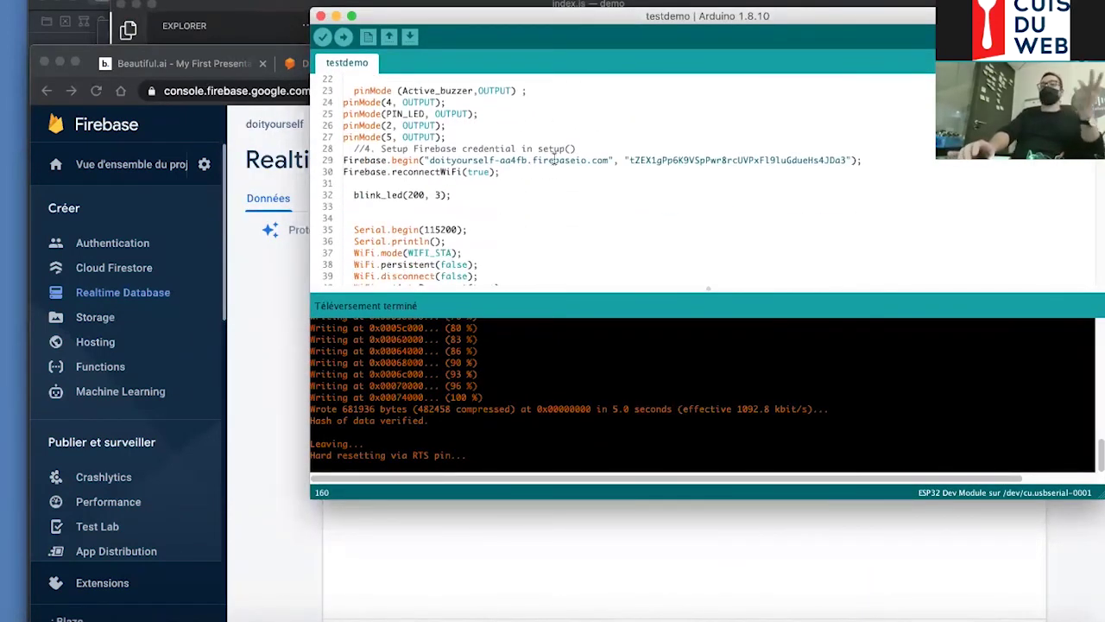
{"action": "scroll", "coordinate": [554, 158], "scroll_direction": "down", "scroll_amount": 4}
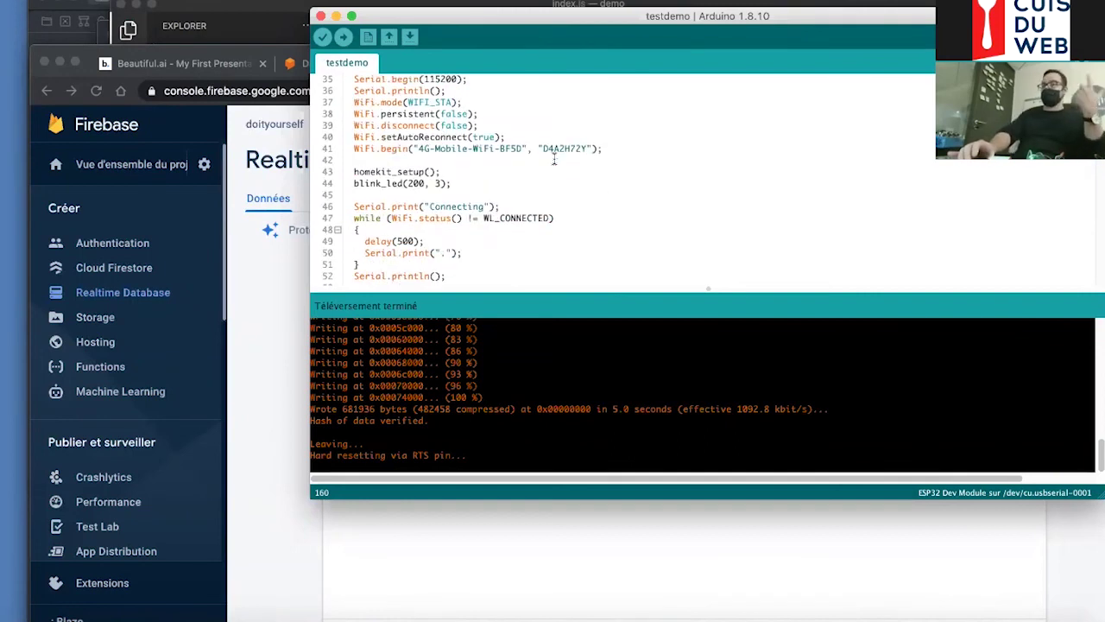
{"action": "scroll", "coordinate": [554, 158], "scroll_direction": "down", "scroll_amount": 5}
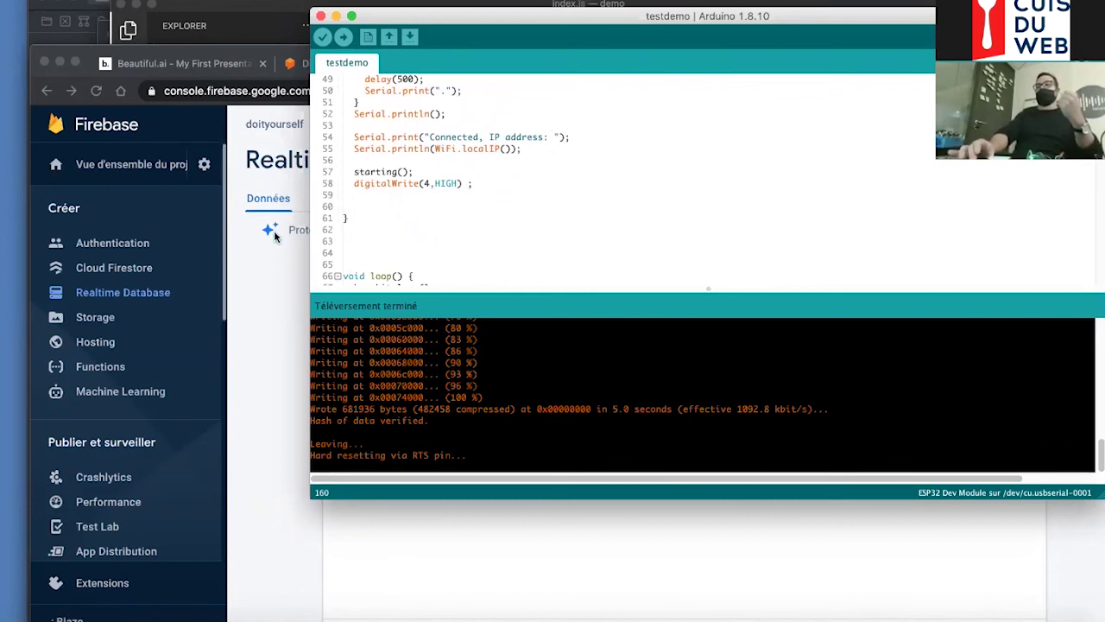
- Revisit the Firebase database data and the Dialogflow intents, and return to the testdemo sketch in the Arduino IDE
{"action": "key", "text": "super+Tab"}
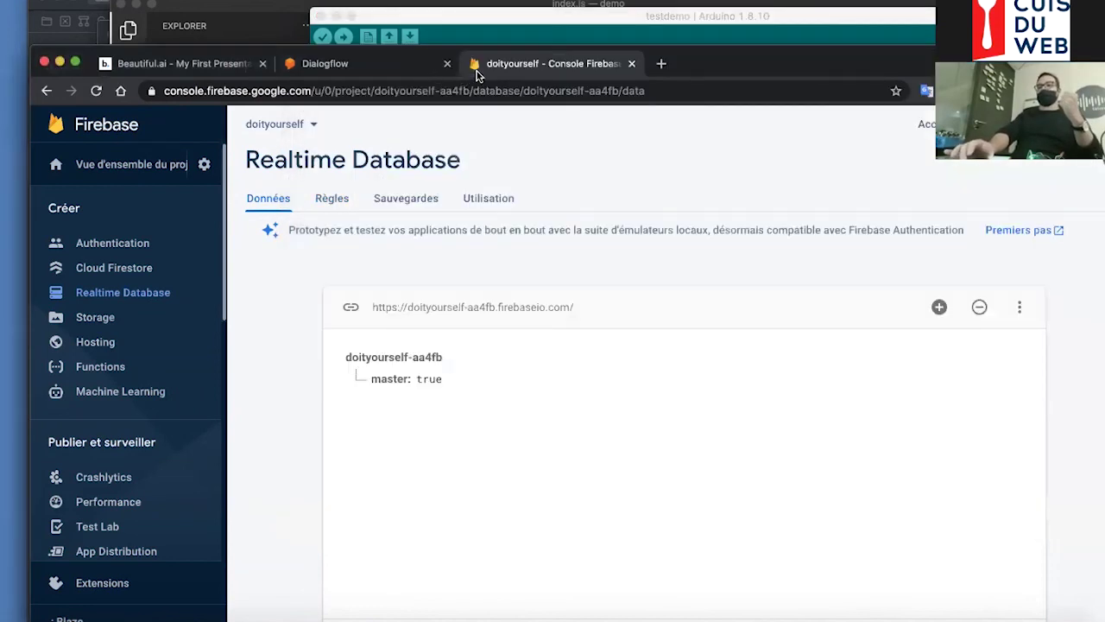
{"action": "left_click", "coordinate": [410, 75]}
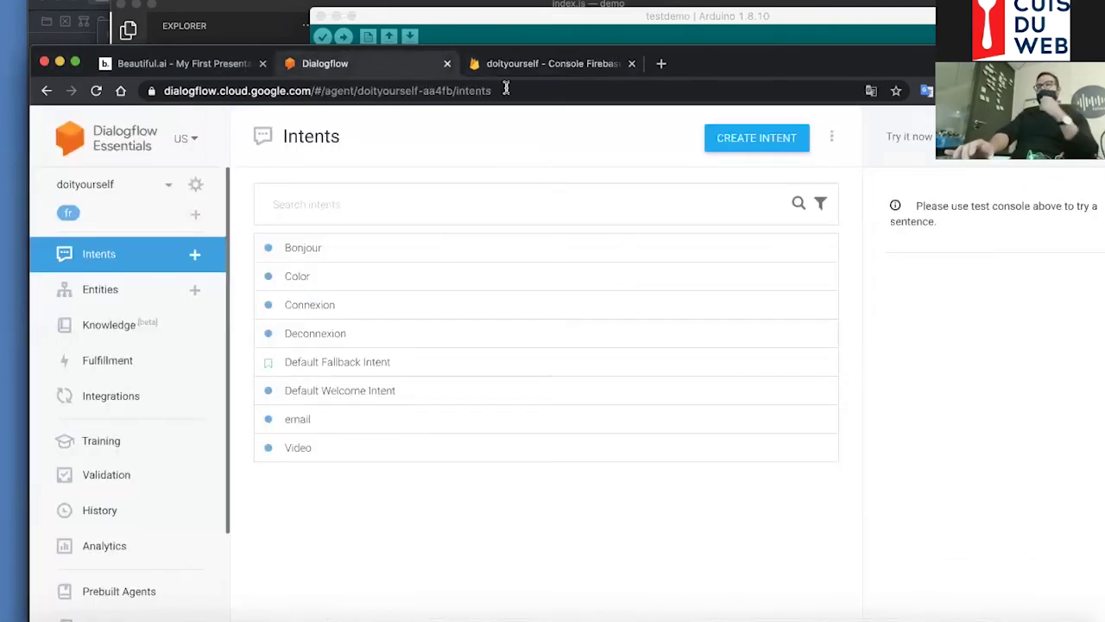
{"action": "left_click", "coordinate": [538, 32]}
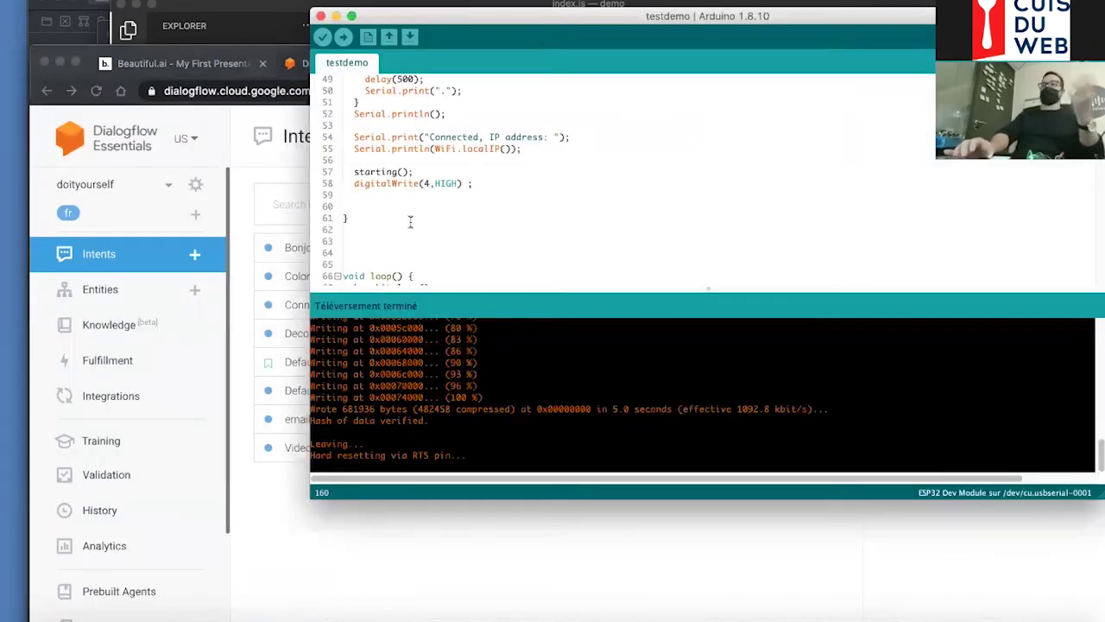